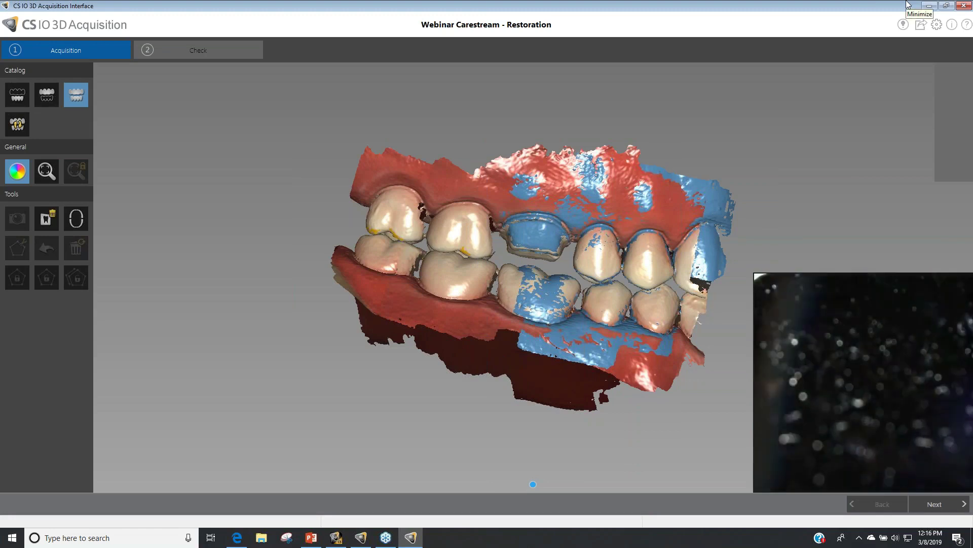
- Exit the CS IO scanning session, answer Yes to the prompt, and minimize CS Imaging
{"action": "left_click", "coordinate": [964, 6]}
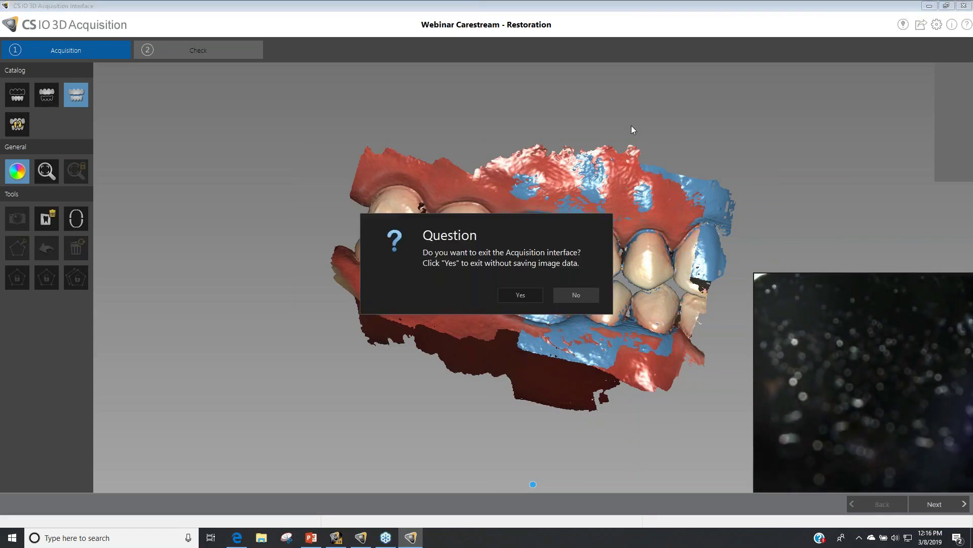
{"action": "left_click", "coordinate": [514, 294]}
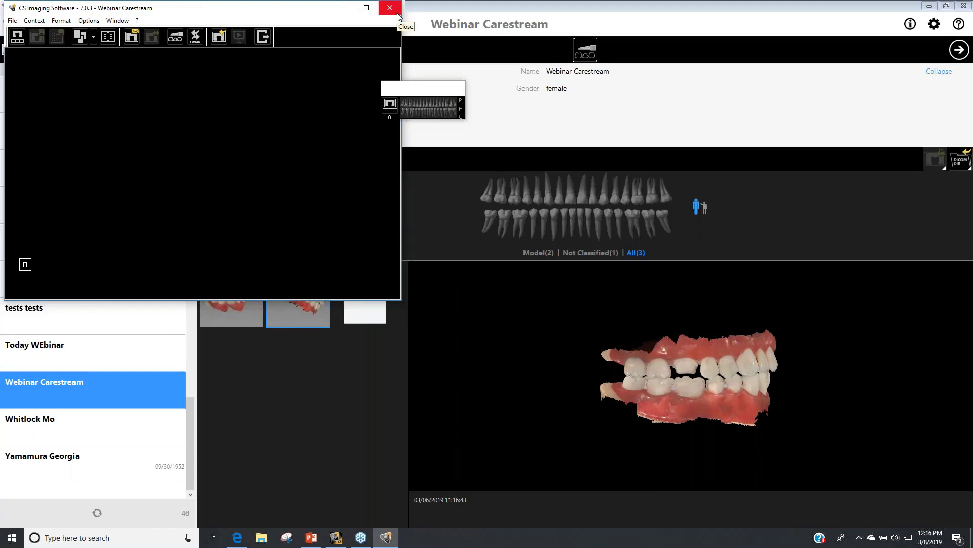
{"action": "left_click", "coordinate": [344, 8]}
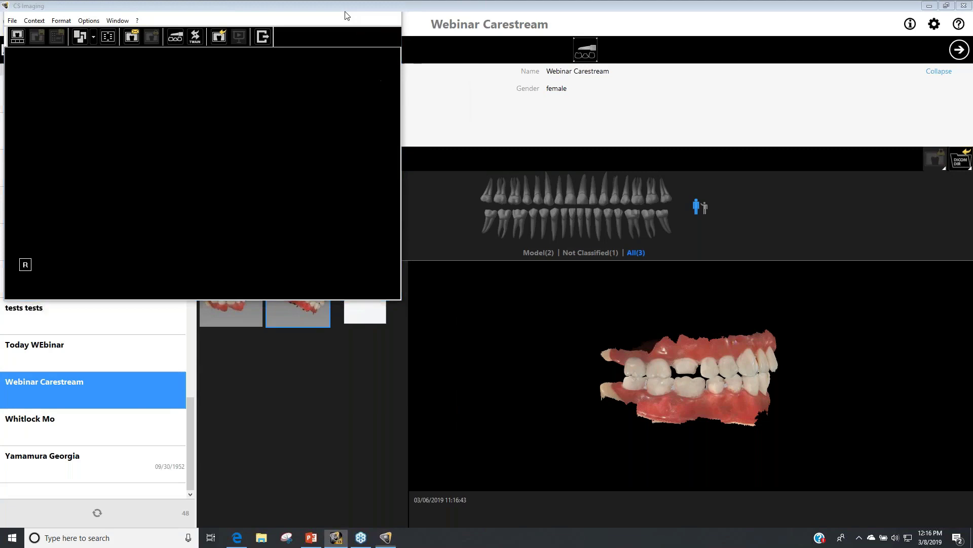
- Open the 3D jaw model and proceed to CAD with tooth 16 as an anatomic crown
{"action": "double_click", "coordinate": [288, 297]}
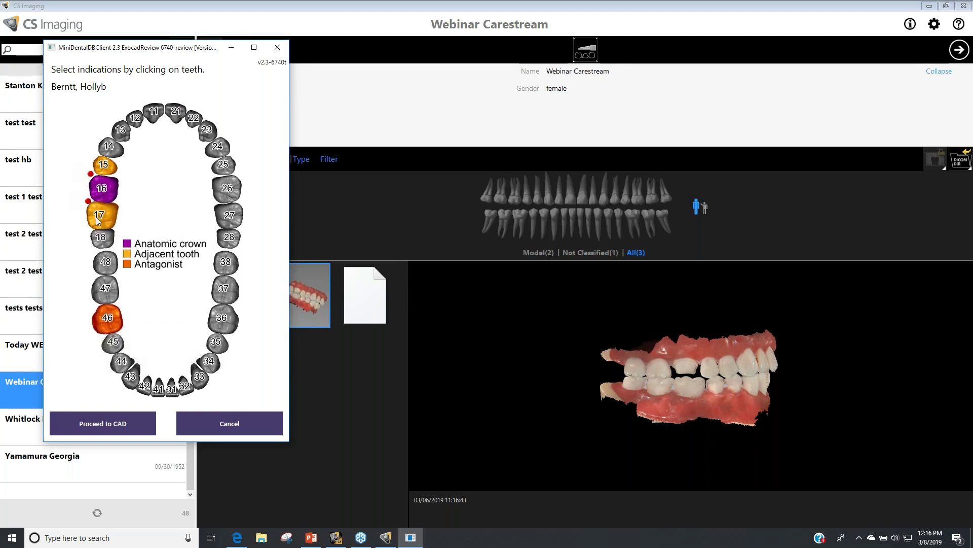
{"action": "left_click", "coordinate": [103, 420]}
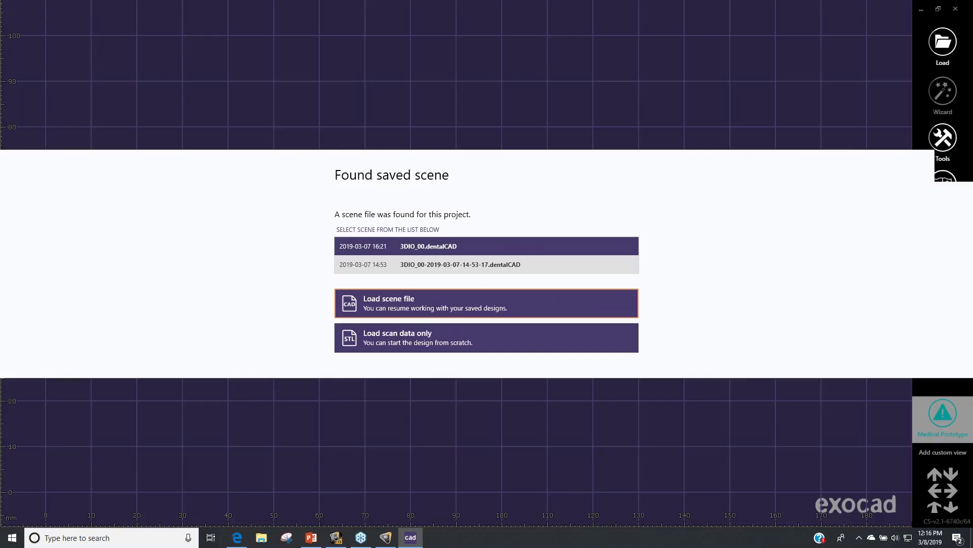
- Load the scan data only and detect tooth 3's margin line from one margin point
{"action": "left_click", "coordinate": [378, 337]}
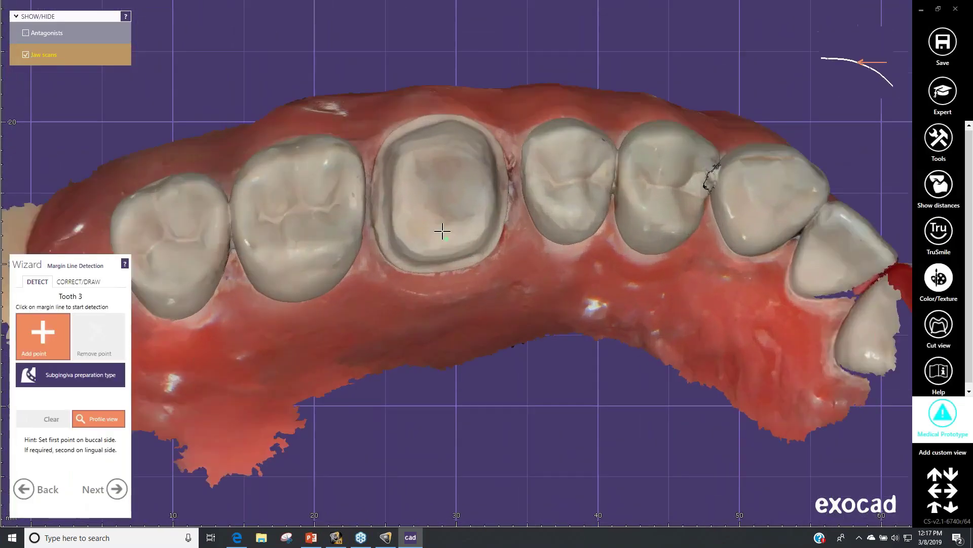
{"action": "right_click_drag", "start_coordinate": [442, 231], "coordinate": [432, 261]}
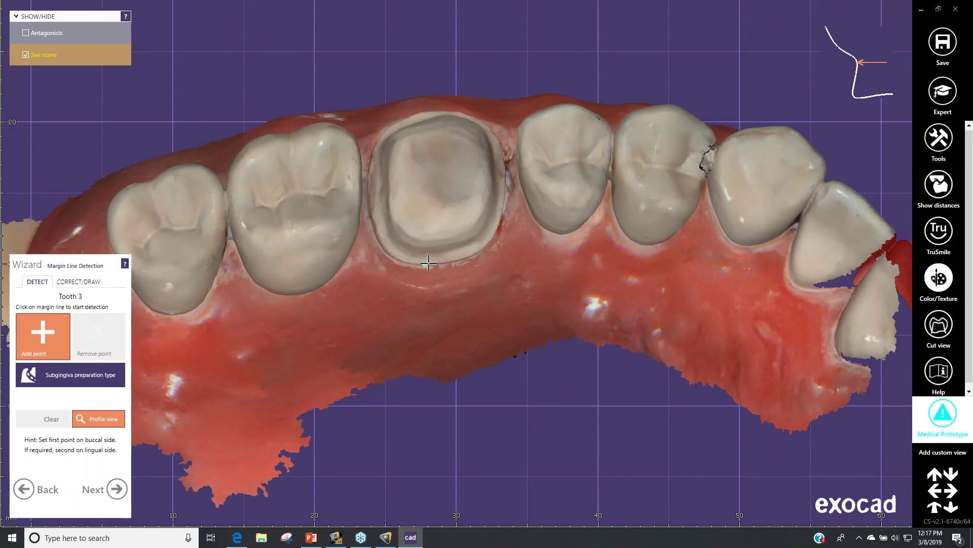
{"action": "left_click", "coordinate": [424, 264]}
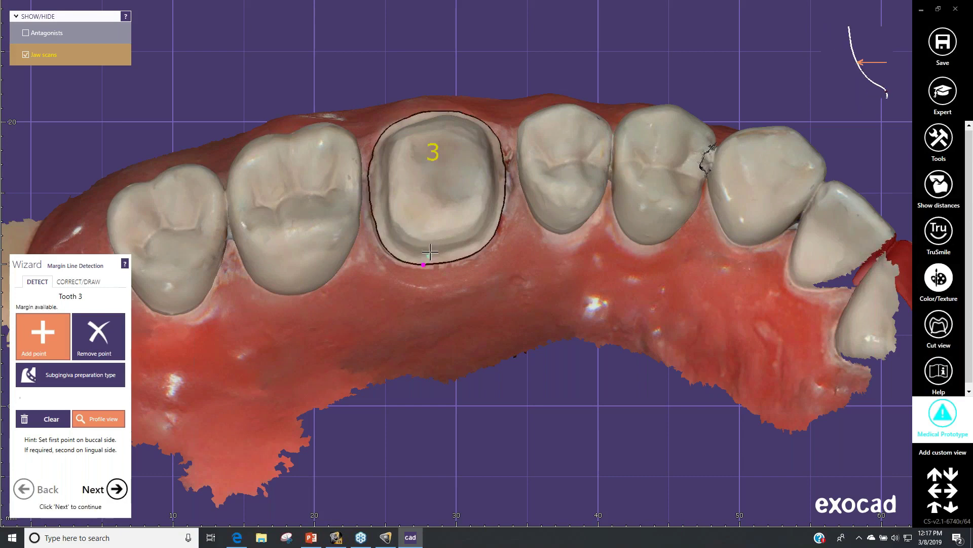
{"action": "right_click_drag", "start_coordinate": [441, 209], "coordinate": [443, 194]}
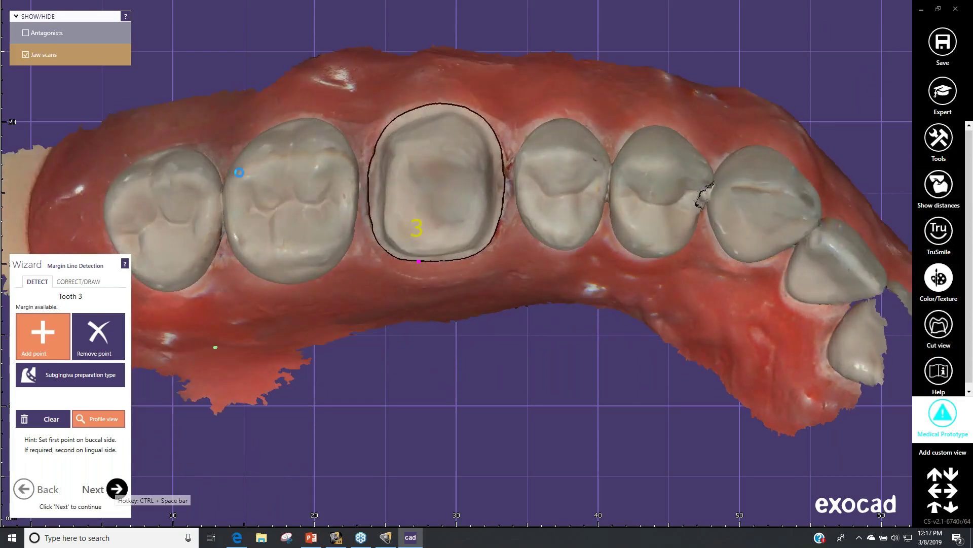
{"action": "left_click", "coordinate": [117, 489]}
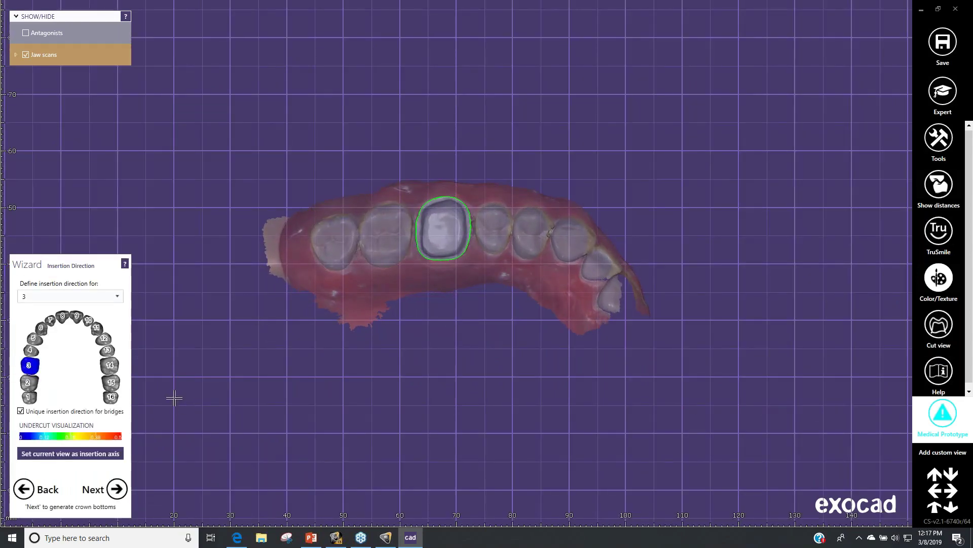
- Accept the insertion direction, compute the crown bottoms, and place the library crown
{"action": "left_click", "coordinate": [117, 489]}
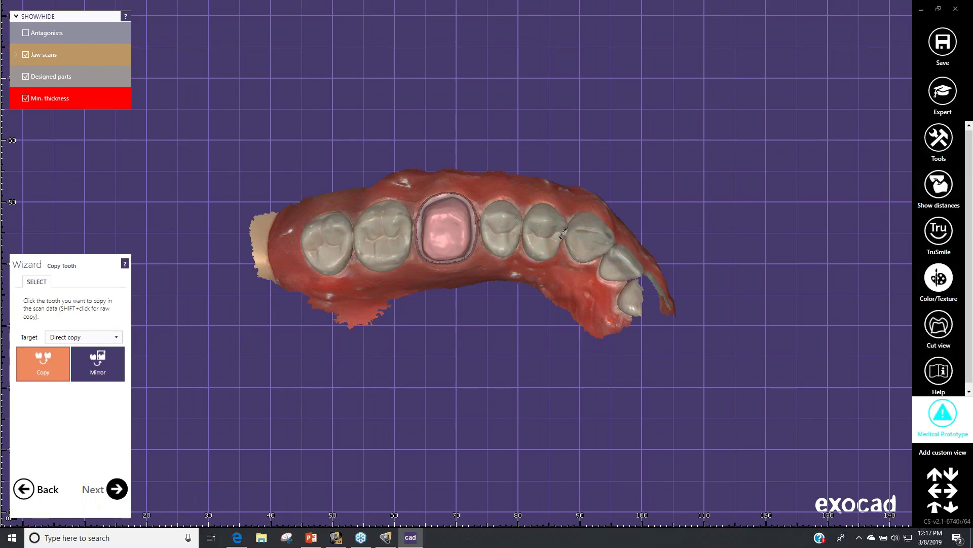
{"action": "left_click", "coordinate": [117, 490]}
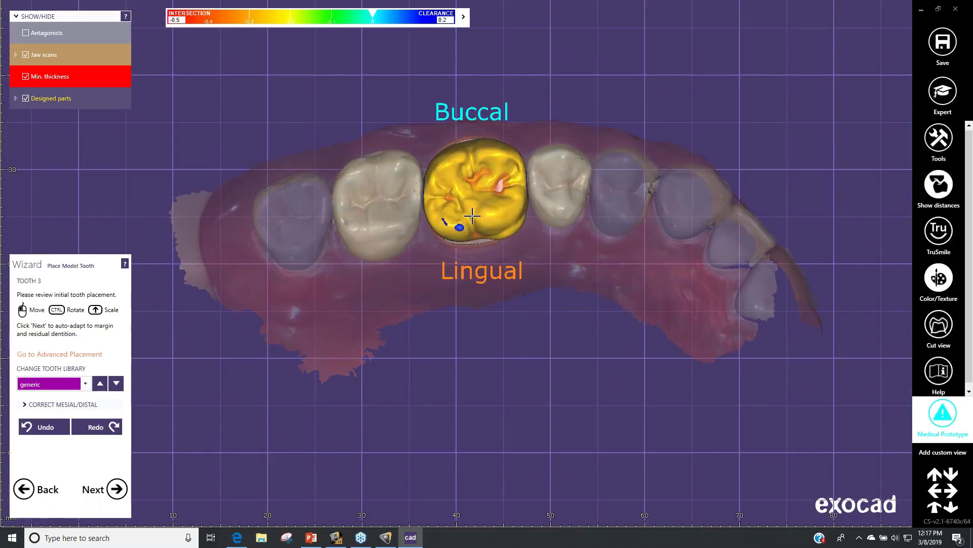
- Nudge the model crown into position on tooth 3, check it from several angles, and accept it
{"action": "left_click_drag", "start_coordinate": [478, 214], "coordinate": [476, 215]}
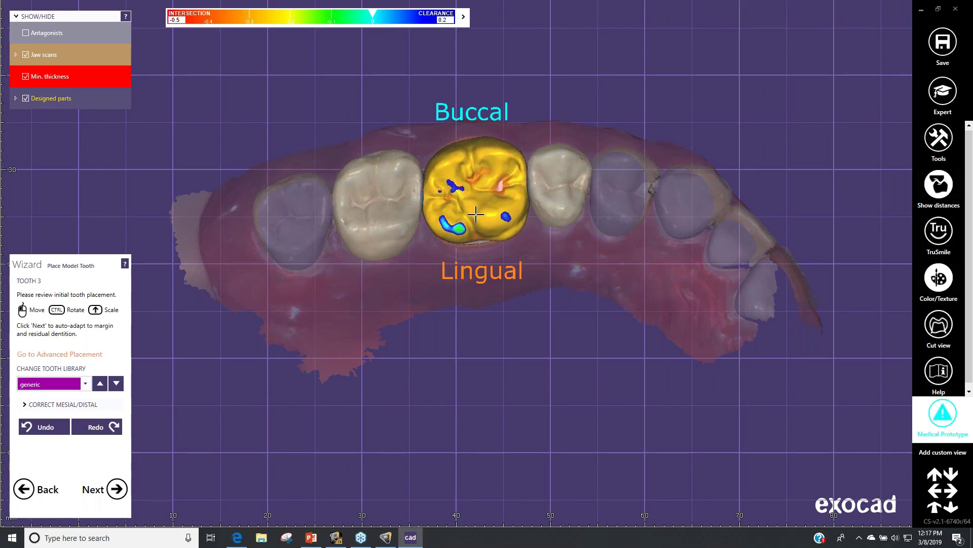
{"action": "right_click_drag", "start_coordinate": [531, 232], "coordinate": [497, 166]}
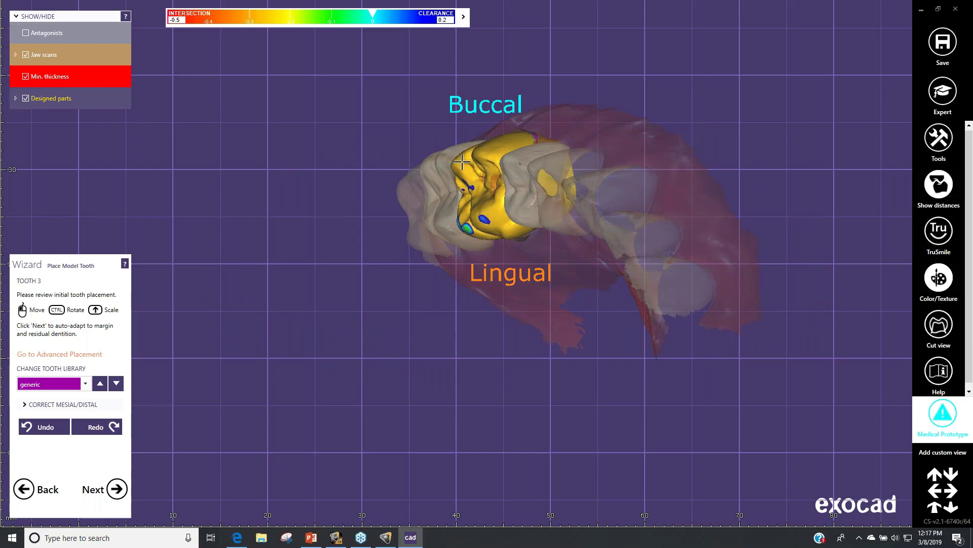
{"action": "left_click_drag", "start_coordinate": [462, 161], "coordinate": [463, 159]}
{"action": "right_click_drag", "start_coordinate": [477, 170], "coordinate": [485, 211]}
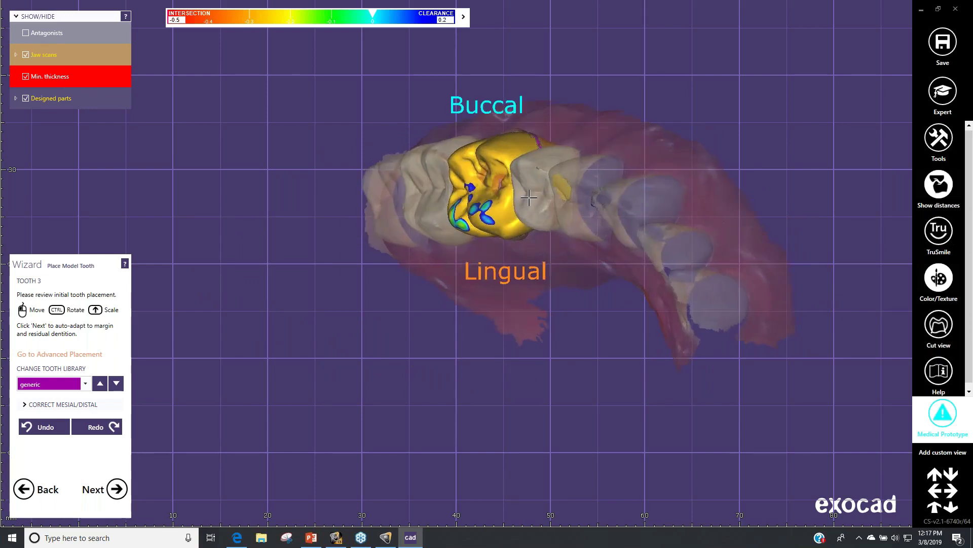
{"action": "left_click_drag", "start_coordinate": [486, 211], "coordinate": [485, 212]}
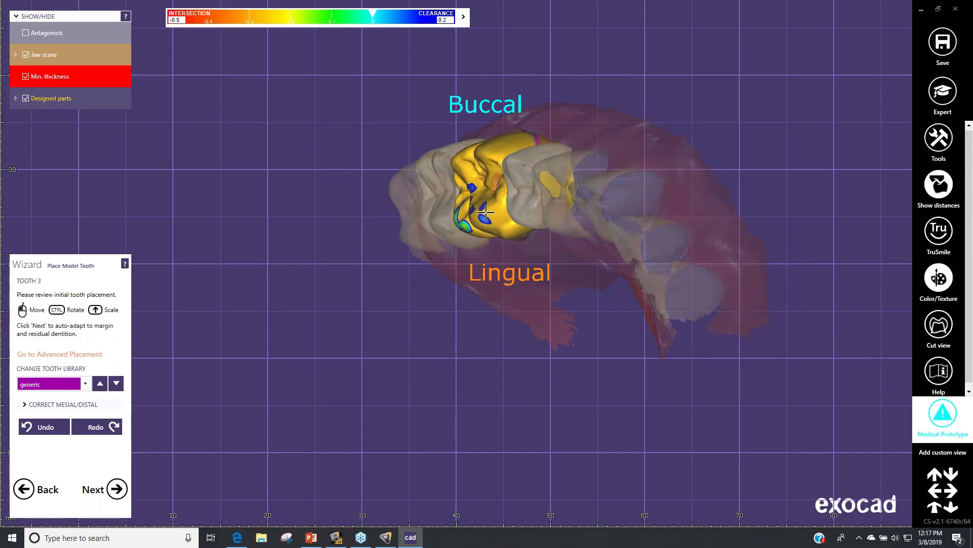
{"action": "right_click_drag", "start_coordinate": [490, 207], "coordinate": [593, 231]}
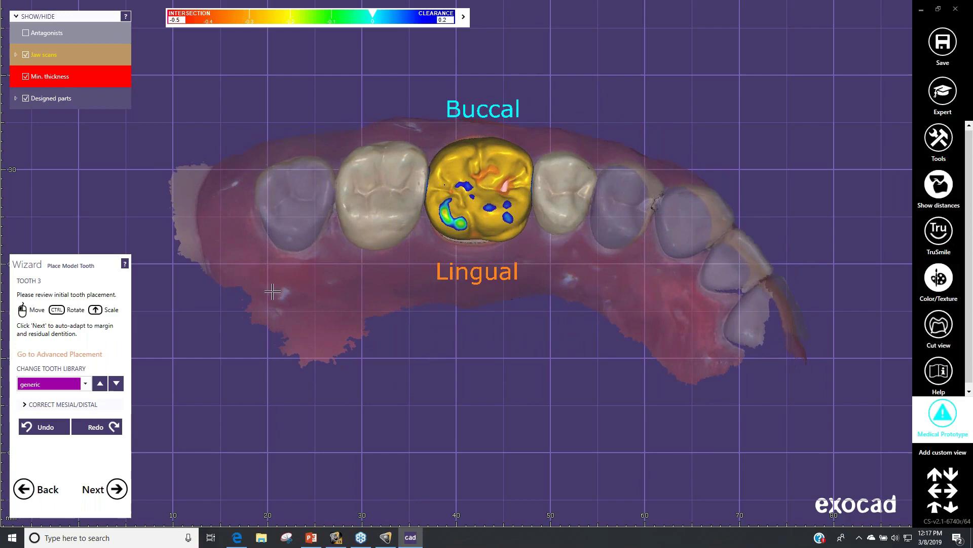
{"action": "left_click", "coordinate": [116, 490]}
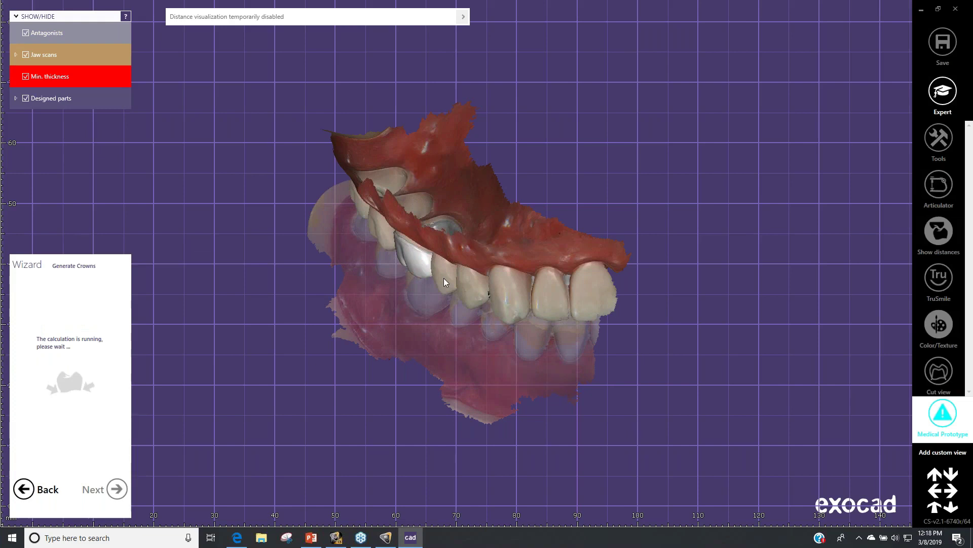
- Hide the opposing jaw and smooth two crown areas with the FREE Smooth/Flatten brush
{"action": "left_click", "coordinate": [25, 33]}
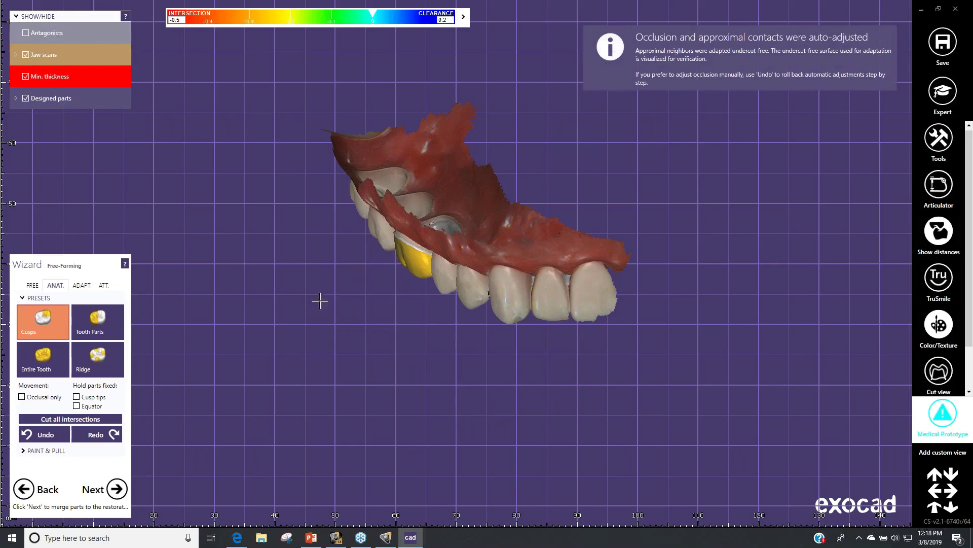
{"action": "mouse_move", "coordinate": [319, 293]}
{"action": "right_mouse_down"}
{"action": "mouse_move", "coordinate": [308, 350]}
{"action": "mouse_move", "coordinate": [593, 346]}
{"action": "mouse_move", "coordinate": [427, 352]}
{"action": "right_mouse_up"}
{"action": "scroll", "coordinate": [426, 352], "scroll_direction": "up", "scroll_amount": 1}
{"action": "scroll", "coordinate": [427, 351], "scroll_direction": "up", "scroll_amount": 2}
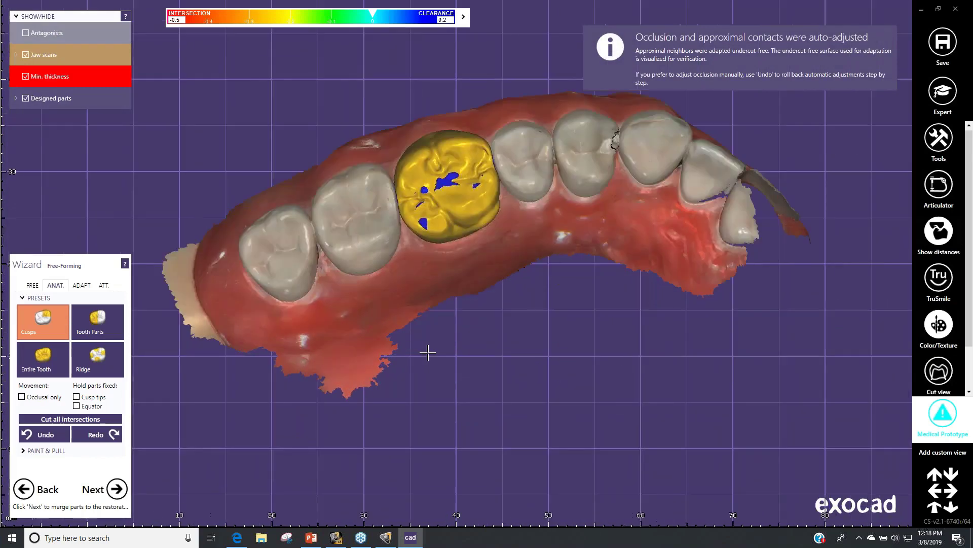
{"action": "scroll", "coordinate": [426, 351], "scroll_direction": "up", "scroll_amount": 1}
{"action": "scroll", "coordinate": [426, 351], "scroll_direction": "up", "scroll_amount": 2}
{"action": "left_click", "coordinate": [32, 285]}
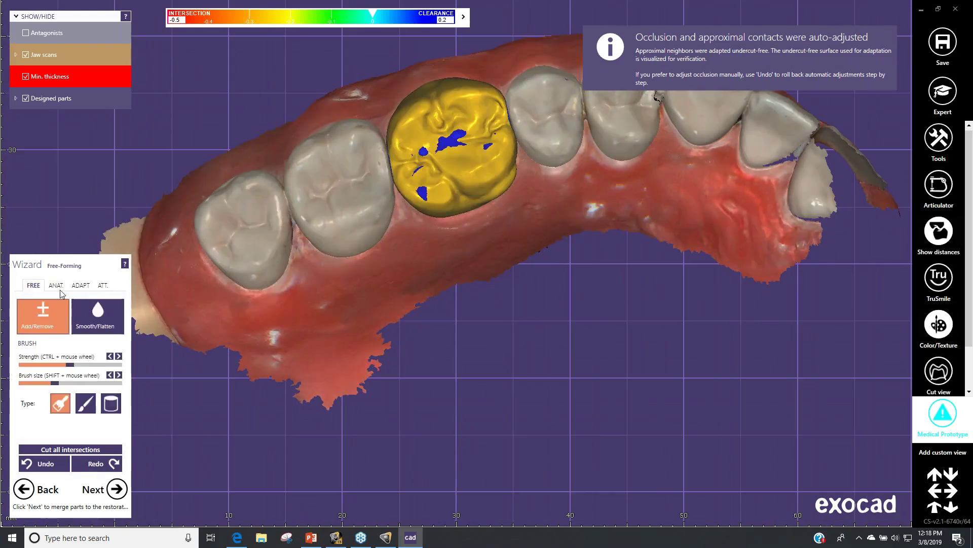
{"action": "left_click", "coordinate": [97, 314]}
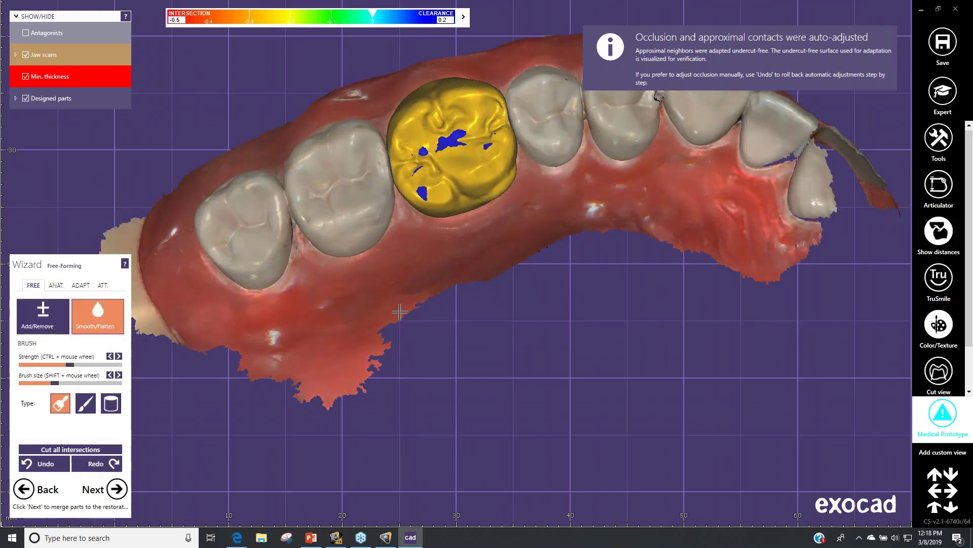
{"action": "left_click_drag", "start_coordinate": [414, 200], "coordinate": [446, 207]}
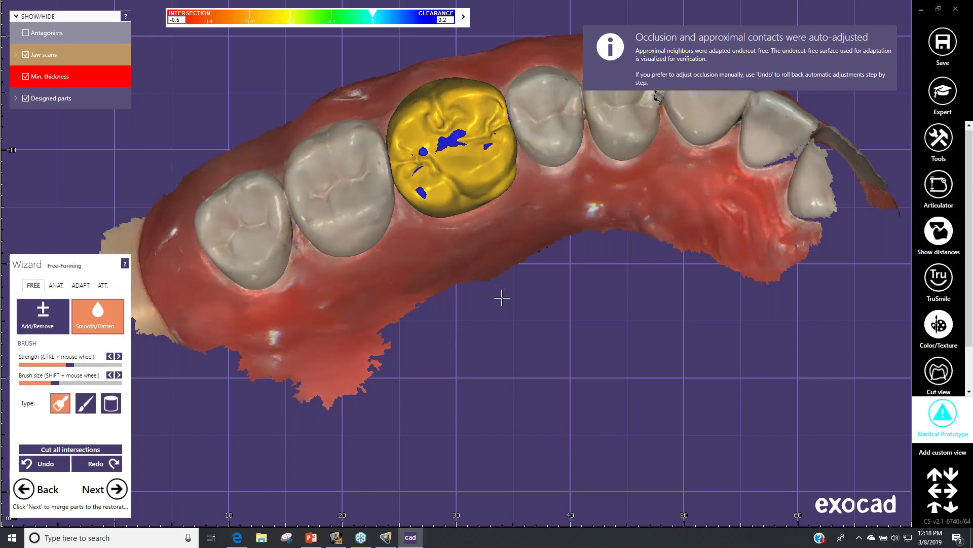
{"action": "right_click_drag", "start_coordinate": [472, 251], "coordinate": [501, 297]}
{"action": "left_click_drag", "start_coordinate": [499, 159], "coordinate": [493, 174]}
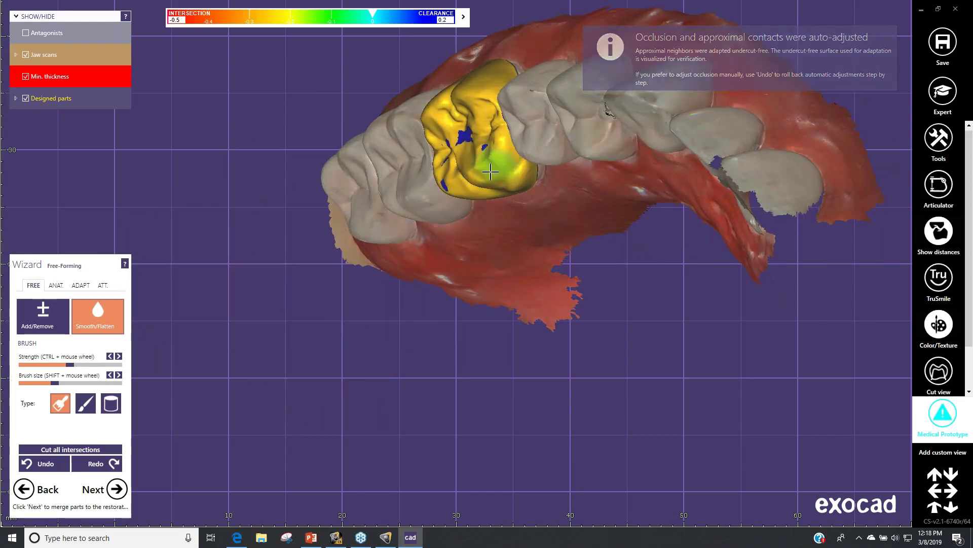
{"action": "mouse_move", "coordinate": [493, 174]}
{"action": "right_mouse_down"}
{"action": "mouse_move", "coordinate": [401, 289]}
{"action": "mouse_move", "coordinate": [401, 259]}
{"action": "right_mouse_up"}
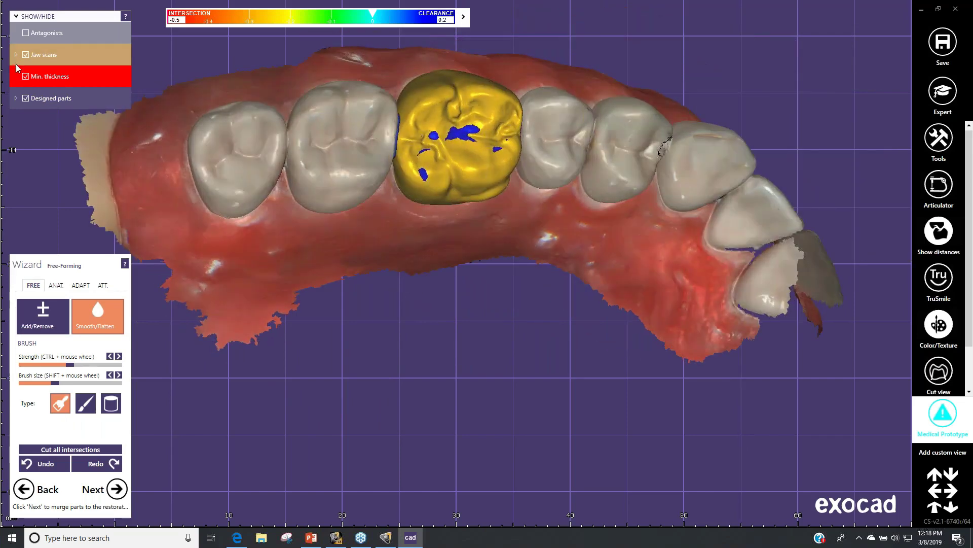
- Isolate the crown, smooth near the blue contact, turn off distance colours, and merge it
{"action": "left_click", "coordinate": [25, 55]}
{"action": "right_click_drag", "start_coordinate": [261, 272], "coordinate": [261, 272]}
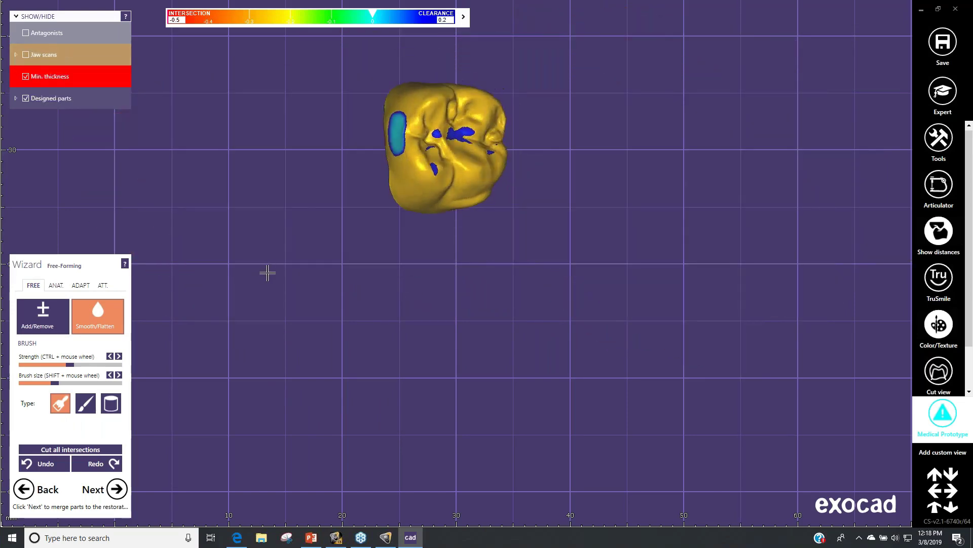
{"action": "right_click_drag", "start_coordinate": [260, 273], "coordinate": [551, 284]}
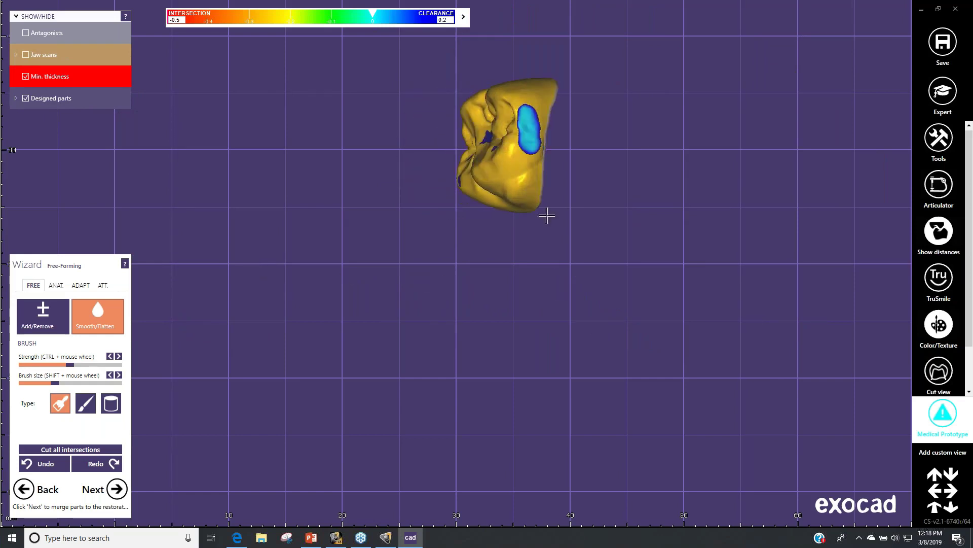
{"action": "left_click_drag", "start_coordinate": [533, 152], "coordinate": [524, 183]}
{"action": "right_click_drag", "start_coordinate": [417, 269], "coordinate": [422, 259]}
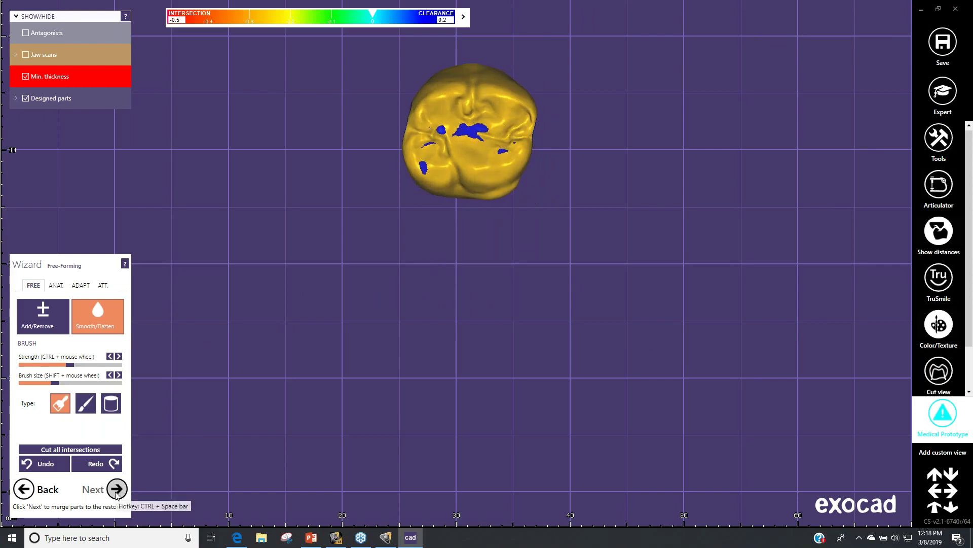
{"action": "left_click", "coordinate": [941, 232]}
{"action": "right_click_drag", "start_coordinate": [571, 225], "coordinate": [485, 307]}
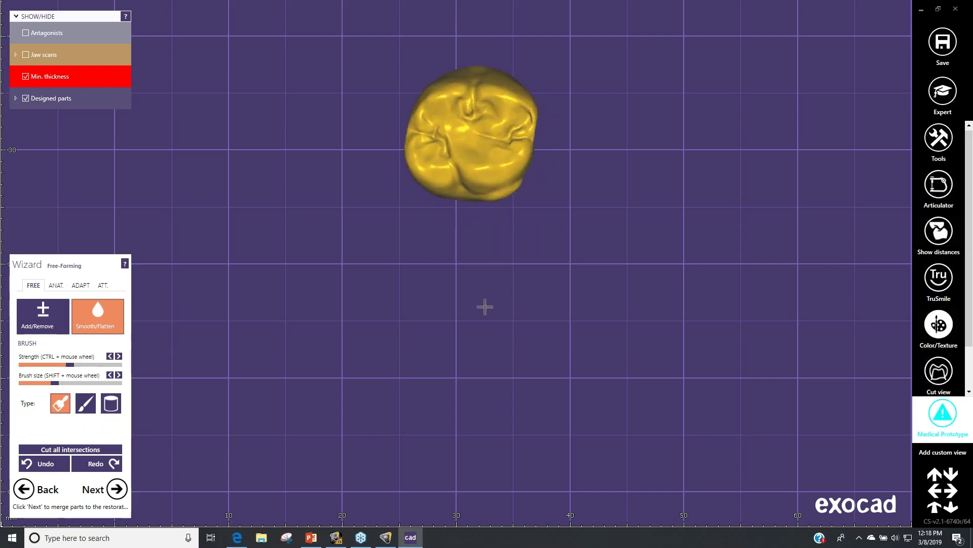
{"action": "left_click", "coordinate": [116, 489]}
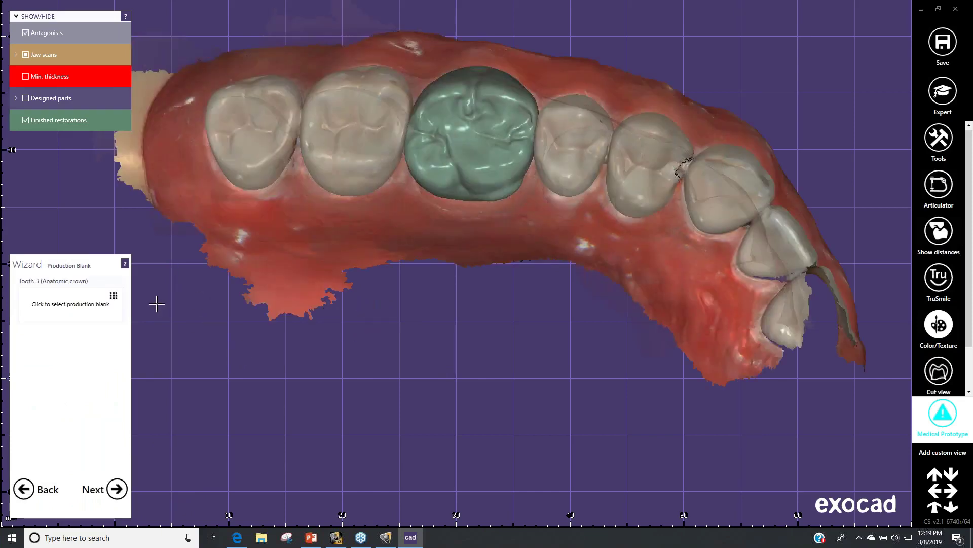
- Assign an IPS e.max CAD C14 HT blank in shade A2 to the crown
{"action": "left_click", "coordinate": [113, 297]}
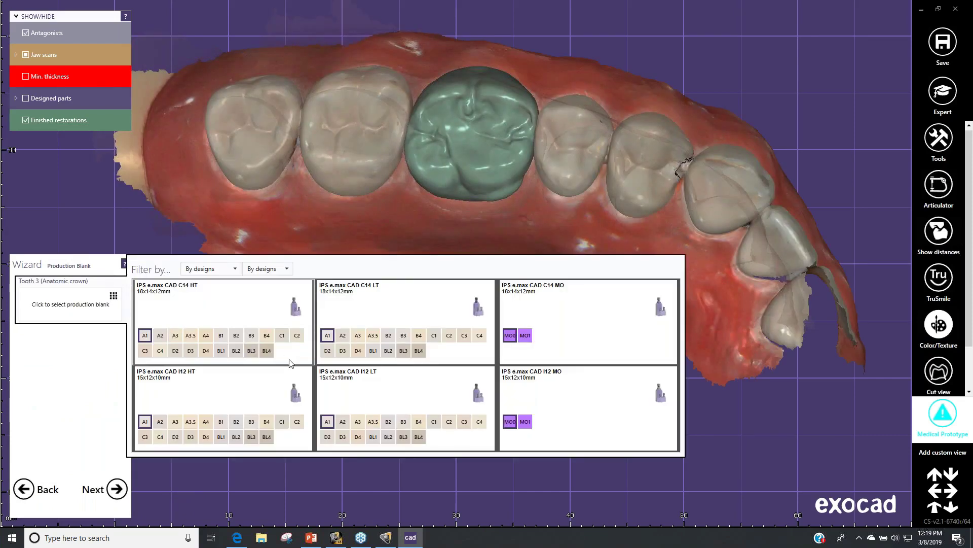
{"action": "left_click", "coordinate": [159, 335]}
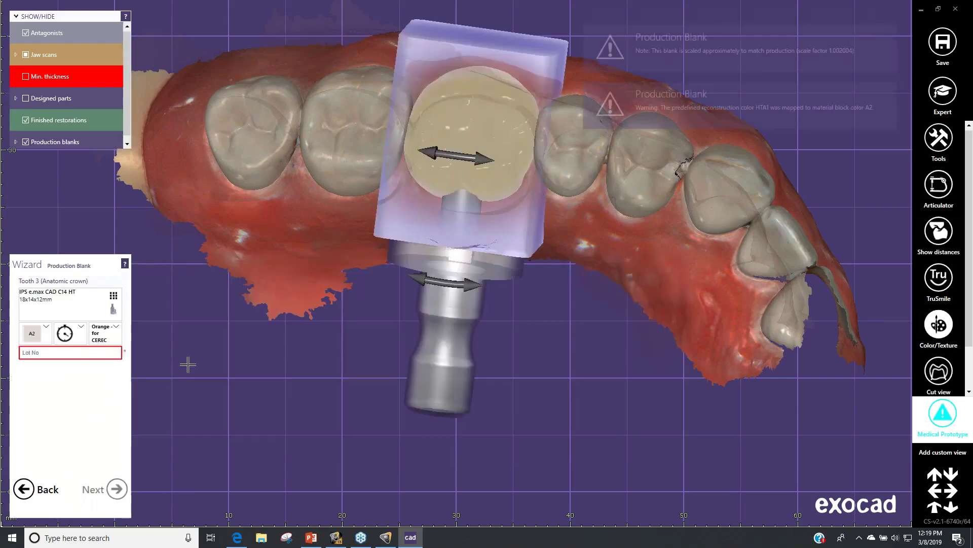
{"action": "right_click_drag", "start_coordinate": [422, 386], "coordinate": [405, 392]}
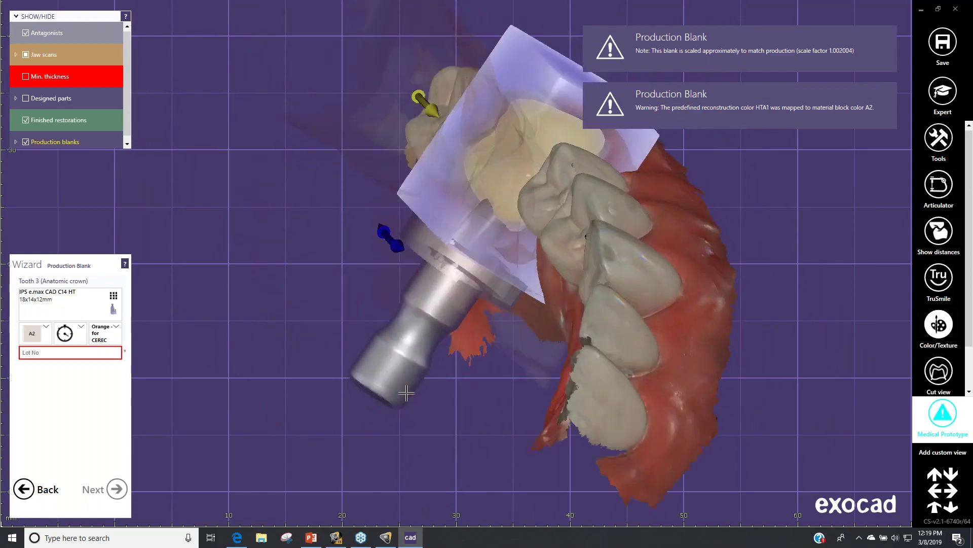
{"action": "right_click_drag", "start_coordinate": [390, 358], "coordinate": [396, 456]}
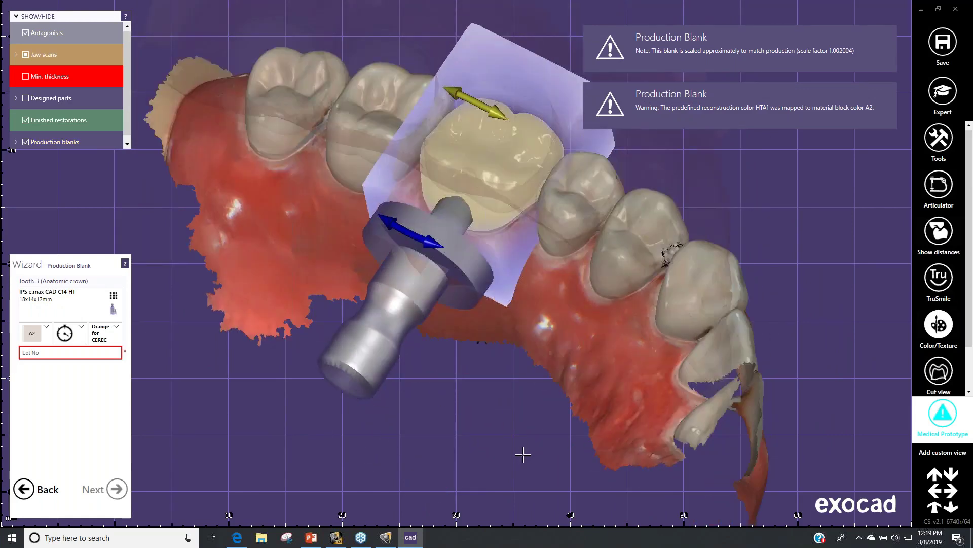
- Inspect the crown inside the blank from several angles, showing the blank's rotation handles
{"action": "right_click_drag", "start_coordinate": [523, 455], "coordinate": [517, 453]}
{"action": "right_click_drag", "start_coordinate": [258, 399], "coordinate": [259, 396]}
{"action": "left_click", "coordinate": [389, 344]}
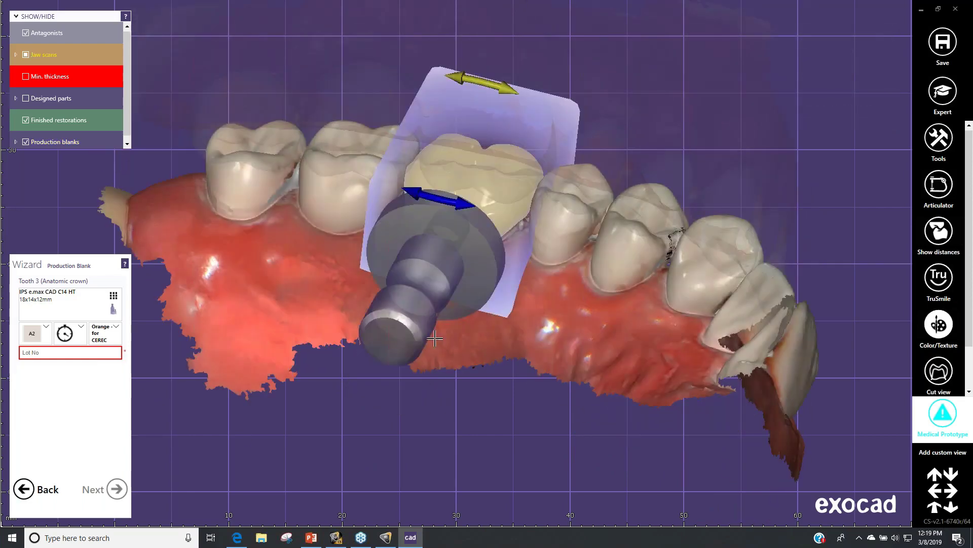
{"action": "mouse_move", "coordinate": [406, 331]}
{"action": "right_mouse_down"}
{"action": "mouse_move", "coordinate": [435, 338]}
{"action": "mouse_move", "coordinate": [494, 316]}
{"action": "right_mouse_up"}
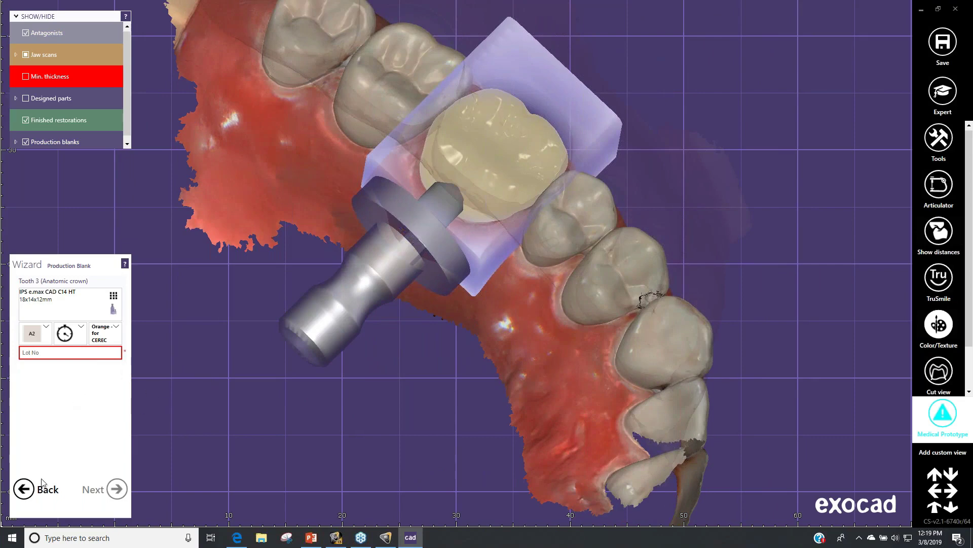
{"action": "right_click_drag", "start_coordinate": [357, 391], "coordinate": [376, 378]}
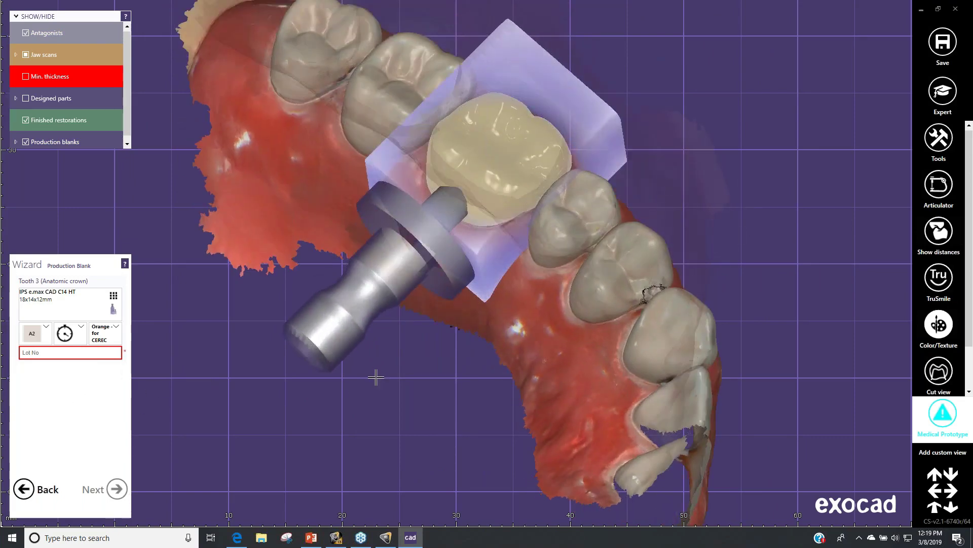